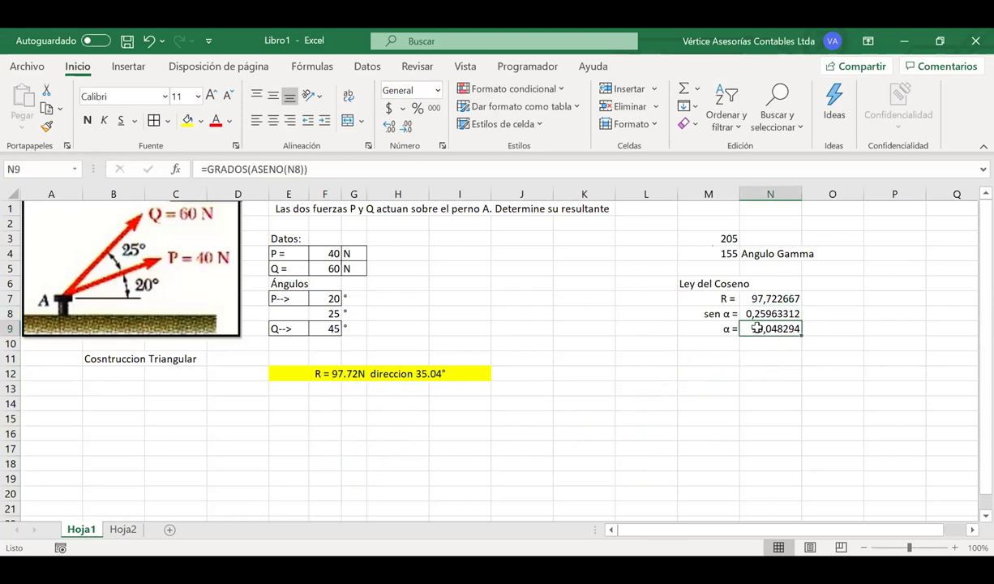
Step: Select the sen α result in N8 and handwrite the law-of-sines left side, 60 over sen α followed by an equals sign
{"action": "left_click", "coordinate": [746, 315]}
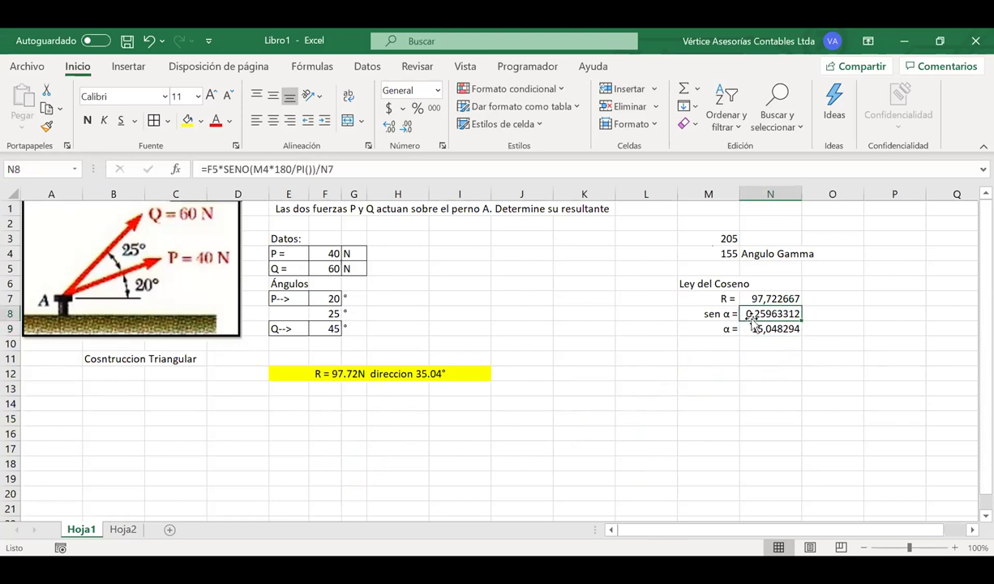
{"action": "left_click", "coordinate": [753, 325]}
{"action": "key", "text": "Up"}
{"action": "key", "text": "ctrl+2"}
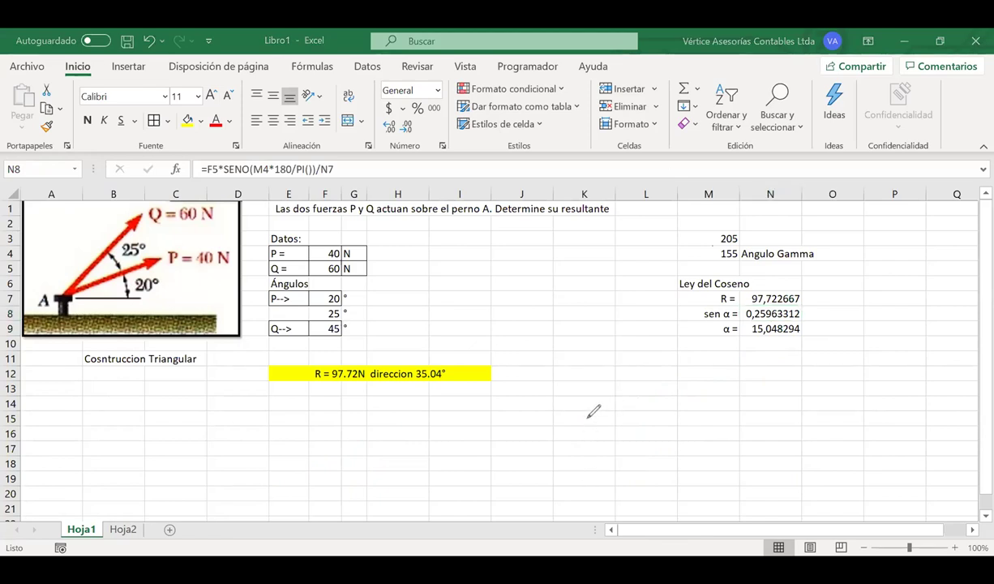
{"action": "mouse_move", "coordinate": [608, 400]}
{"action": "left_mouse_down"}
{"action": "mouse_move", "coordinate": [595, 431]}
{"action": "mouse_move", "coordinate": [618, 404]}
{"action": "left_mouse_up"}
{"action": "left_click_drag", "start_coordinate": [566, 443], "coordinate": [648, 439]}
{"action": "left_click_drag", "start_coordinate": [580, 461], "coordinate": [649, 478]}
{"action": "left_click_drag", "start_coordinate": [673, 435], "coordinate": [681, 434]}
{"action": "left_click_drag", "start_coordinate": [674, 440], "coordinate": [683, 440]}
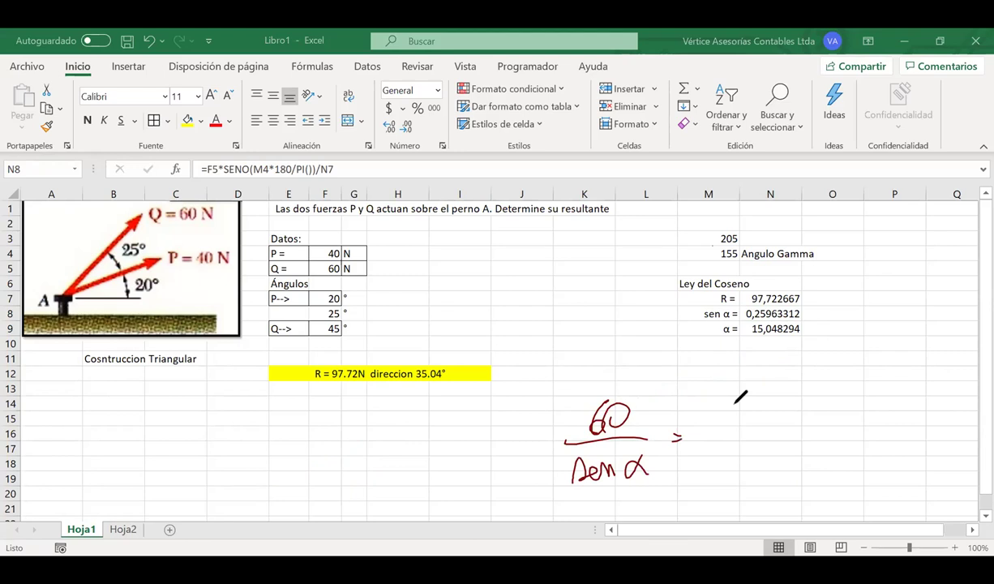
Step: Handwrite the law-of-sines right side as the fraction 97,72 over sen 155, beside the equals sign
{"action": "left_click_drag", "start_coordinate": [745, 400], "coordinate": [740, 425]}
{"action": "mouse_move", "coordinate": [753, 400]}
{"action": "left_mouse_down"}
{"action": "mouse_move", "coordinate": [759, 424]}
{"action": "mouse_move", "coordinate": [774, 423]}
{"action": "left_mouse_up"}
{"action": "mouse_move", "coordinate": [781, 399]}
{"action": "left_mouse_down"}
{"action": "mouse_move", "coordinate": [785, 420]}
{"action": "mouse_move", "coordinate": [824, 415]}
{"action": "left_mouse_up"}
{"action": "left_click_drag", "start_coordinate": [722, 439], "coordinate": [845, 429]}
{"action": "left_click_drag", "start_coordinate": [733, 462], "coordinate": [763, 468]}
{"action": "mouse_move", "coordinate": [783, 448]}
{"action": "left_mouse_down"}
{"action": "mouse_move", "coordinate": [777, 467]}
{"action": "mouse_move", "coordinate": [808, 467]}
{"action": "left_mouse_up"}
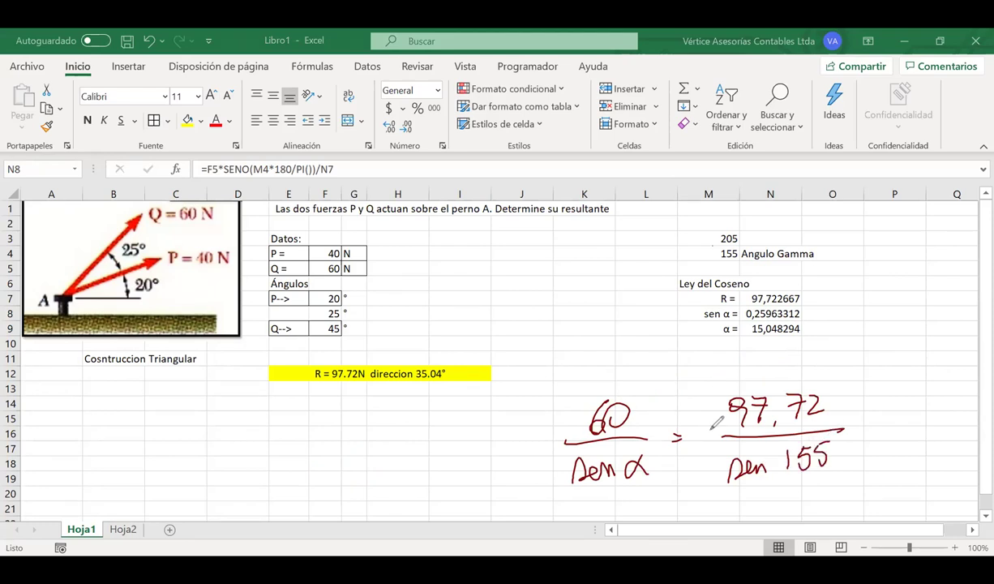
Step: Circle the terms of the handwritten equation and the sen α label, and draw cross arrows showing how sen α is isolated
{"action": "mouse_move", "coordinate": [556, 467]}
{"action": "left_mouse_down"}
{"action": "mouse_move", "coordinate": [661, 459]}
{"action": "mouse_move", "coordinate": [559, 483]}
{"action": "left_mouse_up"}
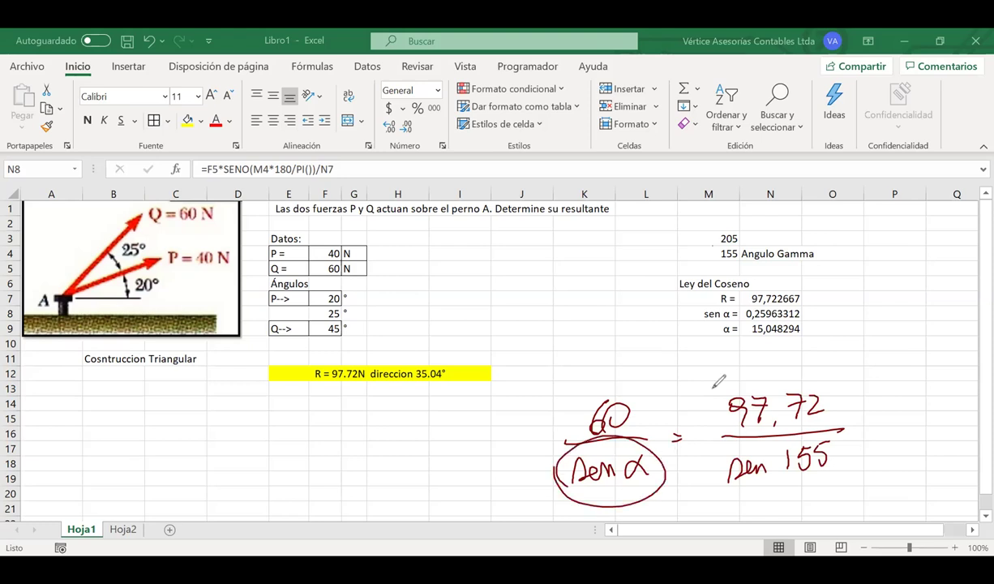
{"action": "mouse_move", "coordinate": [661, 458]}
{"action": "left_mouse_down"}
{"action": "mouse_move", "coordinate": [721, 385]}
{"action": "mouse_move", "coordinate": [738, 381]}
{"action": "left_mouse_up"}
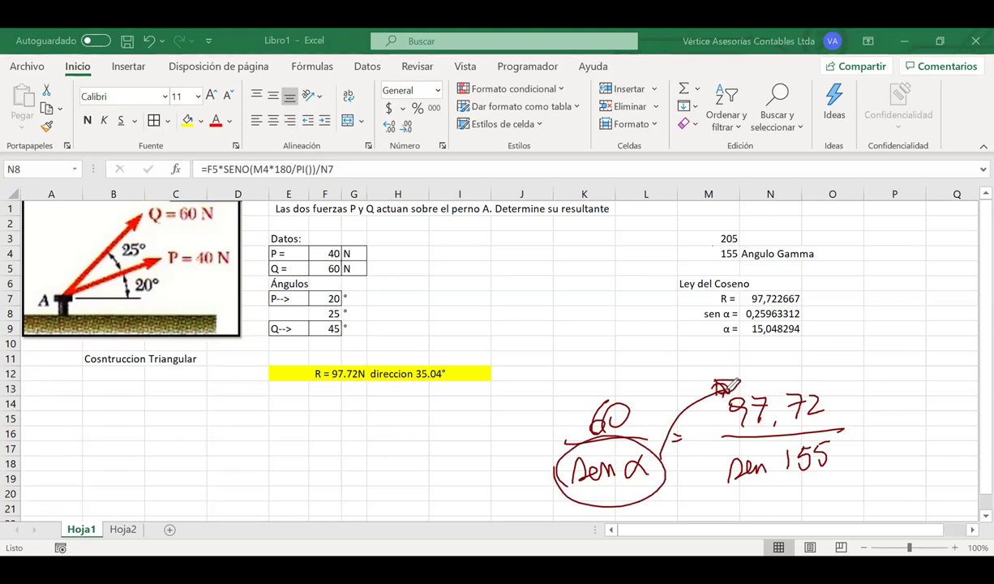
{"action": "left_click_drag", "start_coordinate": [716, 318], "coordinate": [735, 302]}
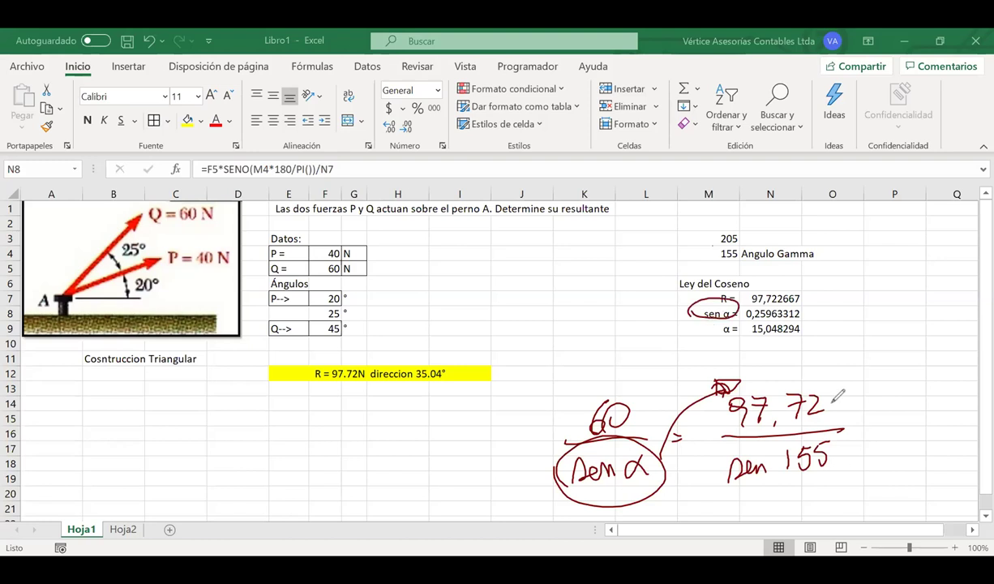
{"action": "left_click_drag", "start_coordinate": [725, 416], "coordinate": [652, 472]}
{"action": "left_click_drag", "start_coordinate": [769, 448], "coordinate": [734, 442]}
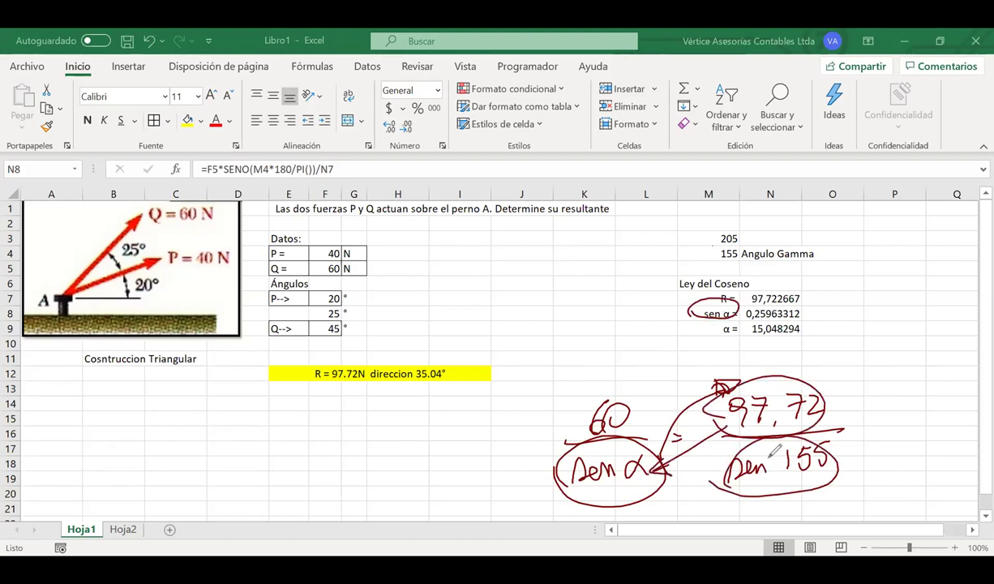
{"action": "left_click_drag", "start_coordinate": [675, 398], "coordinate": [680, 410]}
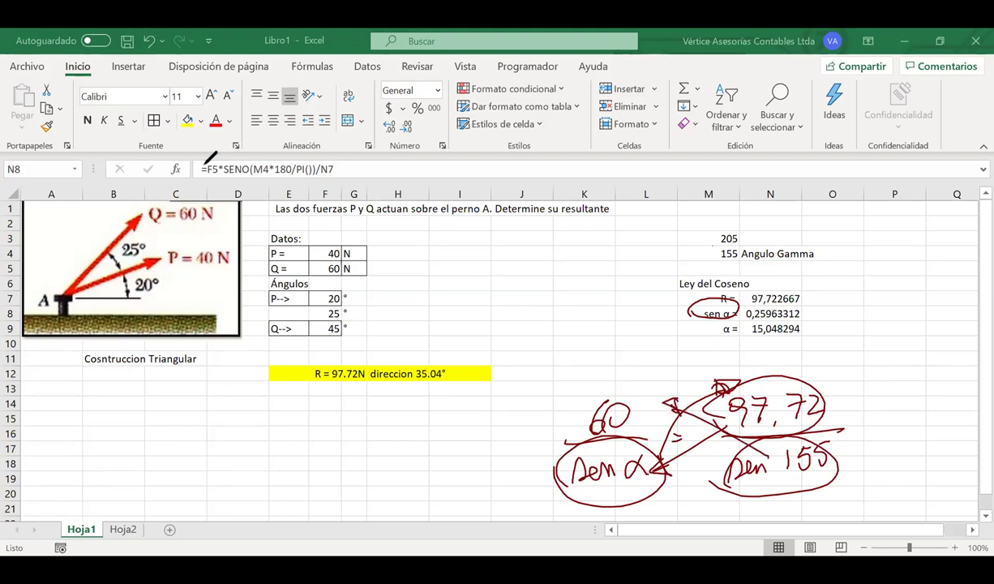
Step: Circle the F5 reference in the sen α formula and the 60 N value of Q, and erase both marks
{"action": "left_click_drag", "start_coordinate": [209, 161], "coordinate": [213, 161]}
{"action": "left_click_drag", "start_coordinate": [338, 264], "coordinate": [329, 283]}
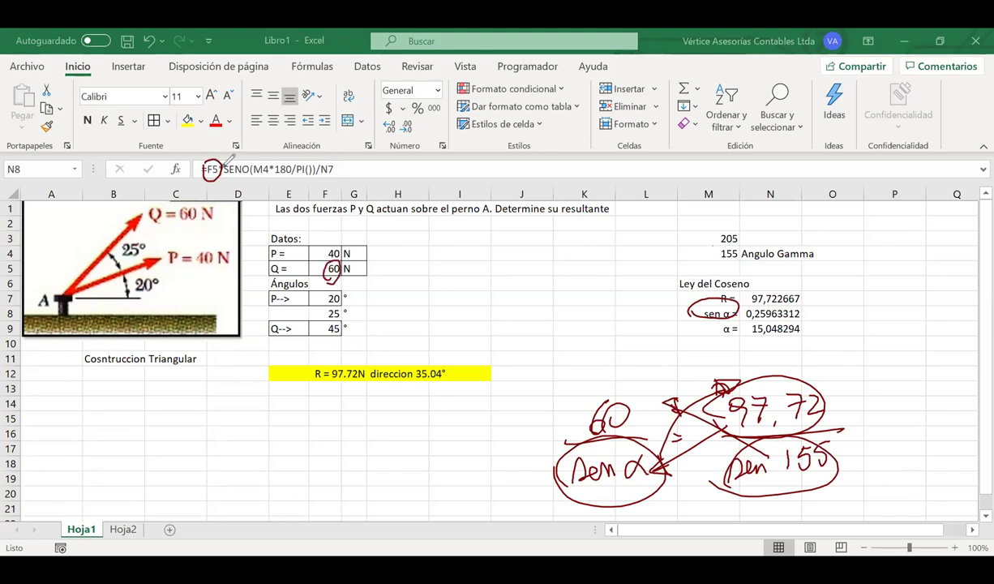
{"action": "key", "text": "ctrl+z"}
{"action": "key", "text": "ctrl+z"}
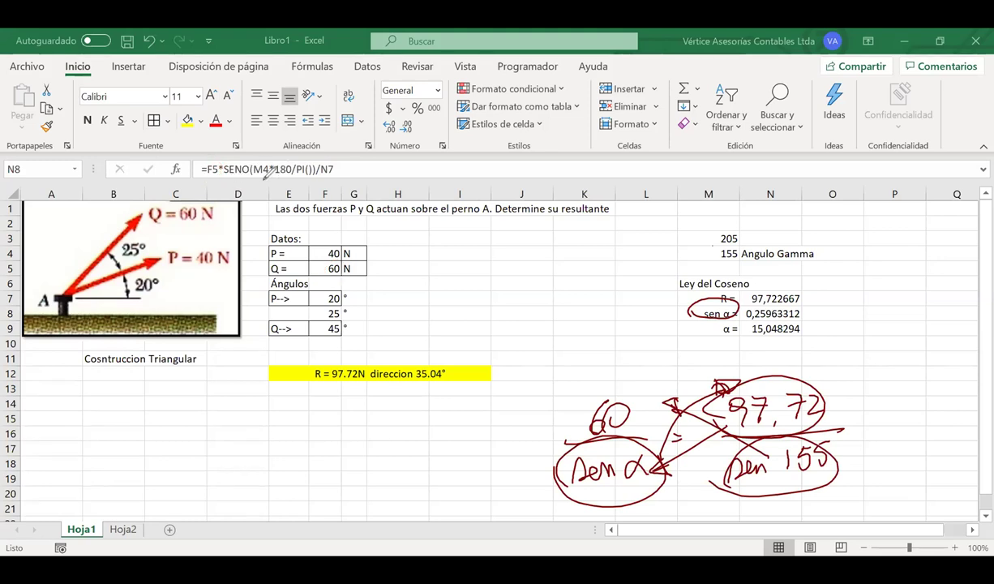
Step: Mark the formula's M4 and N7 references with their matching values, the 155 angle and 97,72 resultant, and clear all annotations
{"action": "mouse_move", "coordinate": [718, 247]}
{"action": "left_mouse_down"}
{"action": "mouse_move", "coordinate": [734, 263]}
{"action": "mouse_move", "coordinate": [716, 248]}
{"action": "left_mouse_up"}
{"action": "left_click_drag", "start_coordinate": [283, 161], "coordinate": [312, 173]}
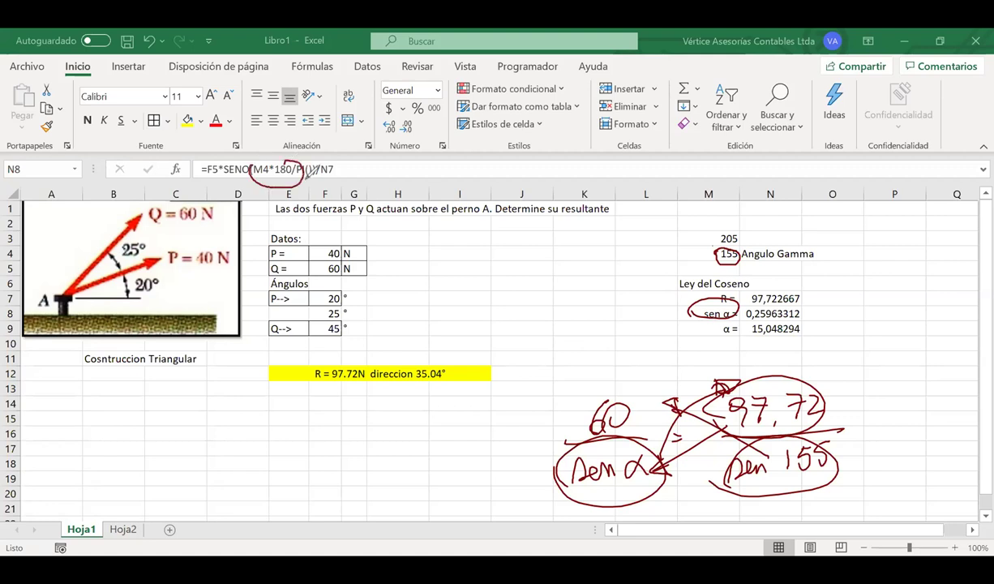
{"action": "key", "text": "ctrl+z"}
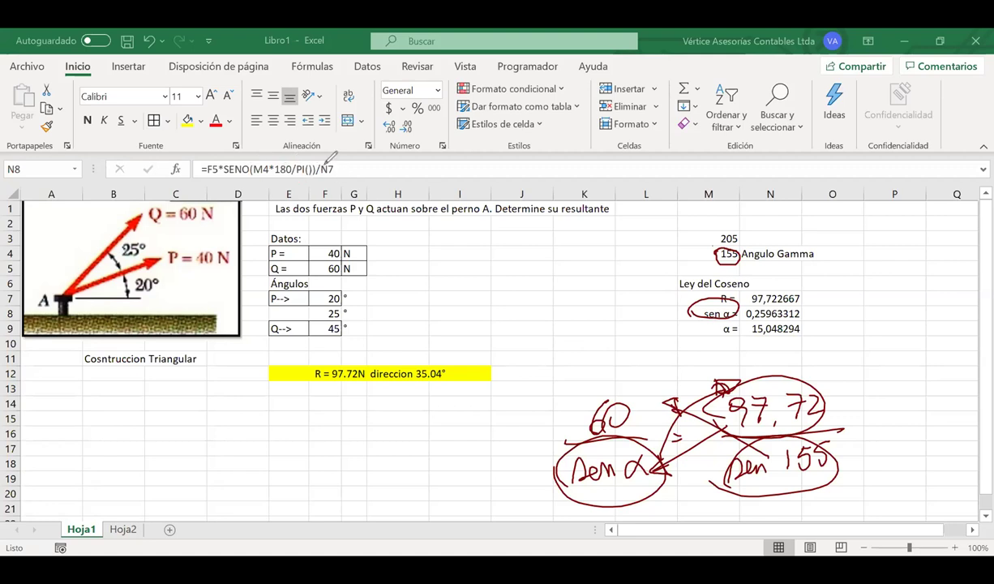
{"action": "left_click_drag", "start_coordinate": [326, 160], "coordinate": [325, 160]}
{"action": "left_click_drag", "start_coordinate": [797, 373], "coordinate": [722, 380]}
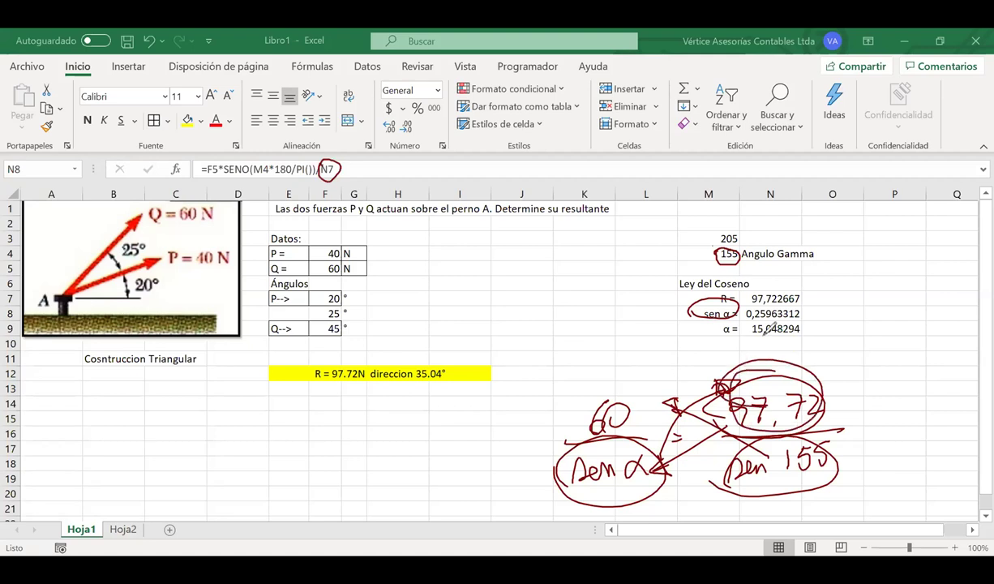
{"action": "left_click_drag", "start_coordinate": [806, 293], "coordinate": [820, 286]}
{"action": "key", "text": "Escape"}
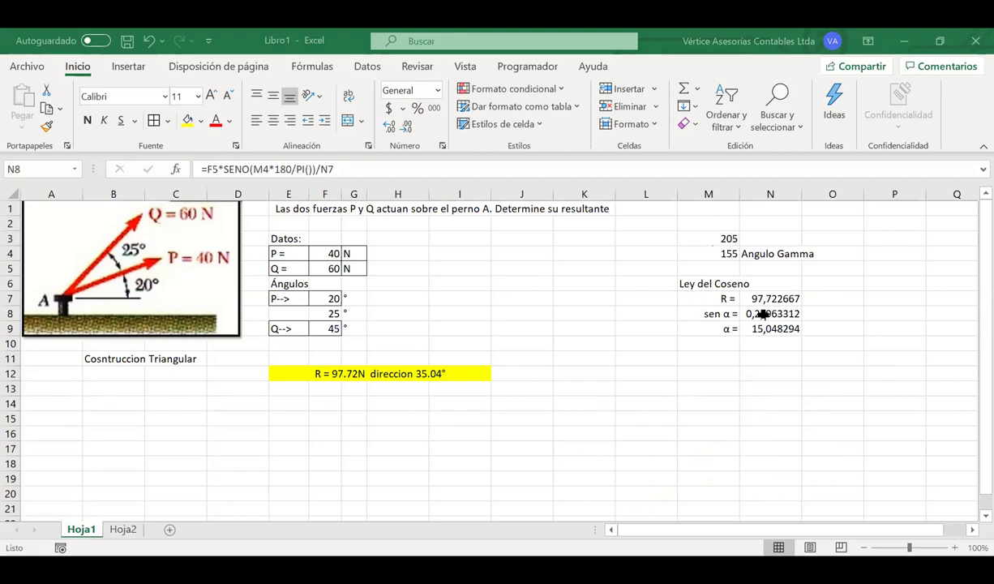
Step: Change the sen α formula in N8 to =F5*GRADOS(SENO(M4))/N7, removing the *180/PI() conversion
{"action": "left_click", "coordinate": [236, 168]}
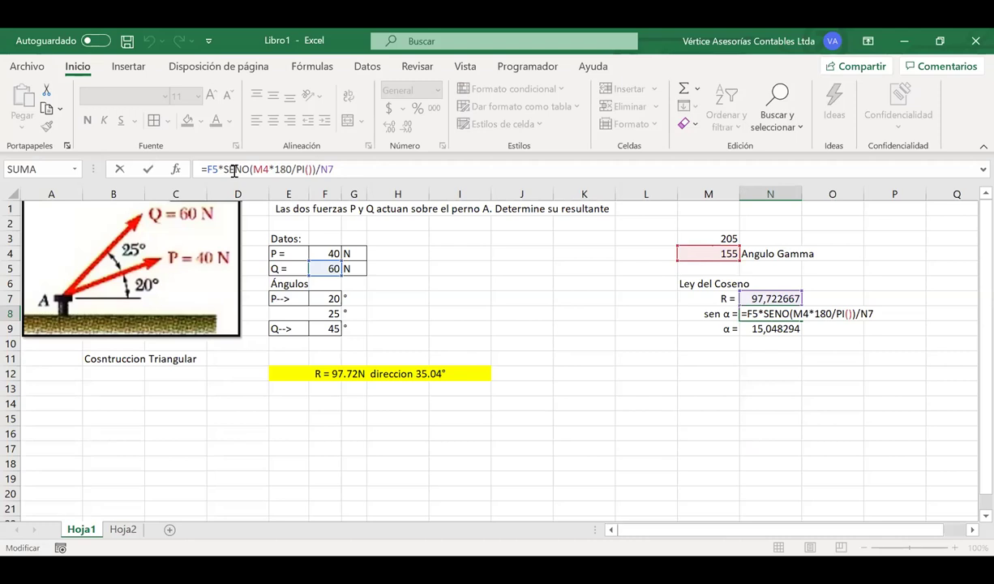
{"action": "type", "text": "grados("}
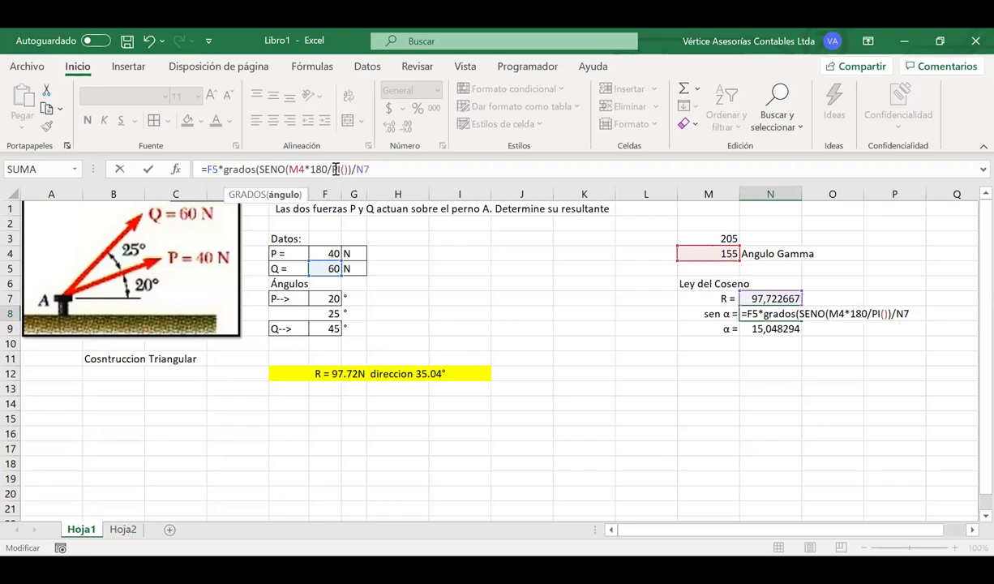
{"action": "left_click_drag", "start_coordinate": [305, 169], "coordinate": [345, 168]}
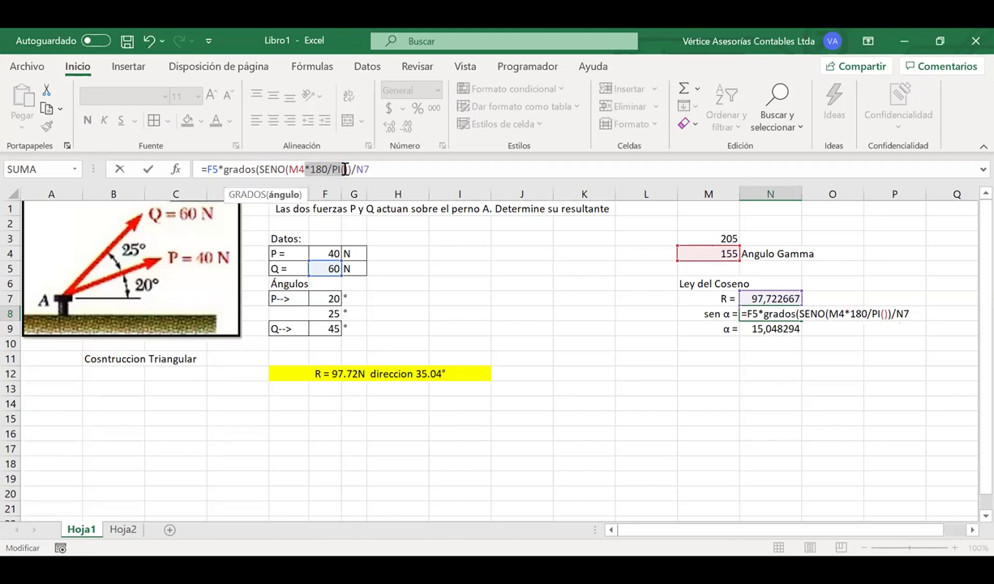
{"action": "key", "text": "BackSpace"}
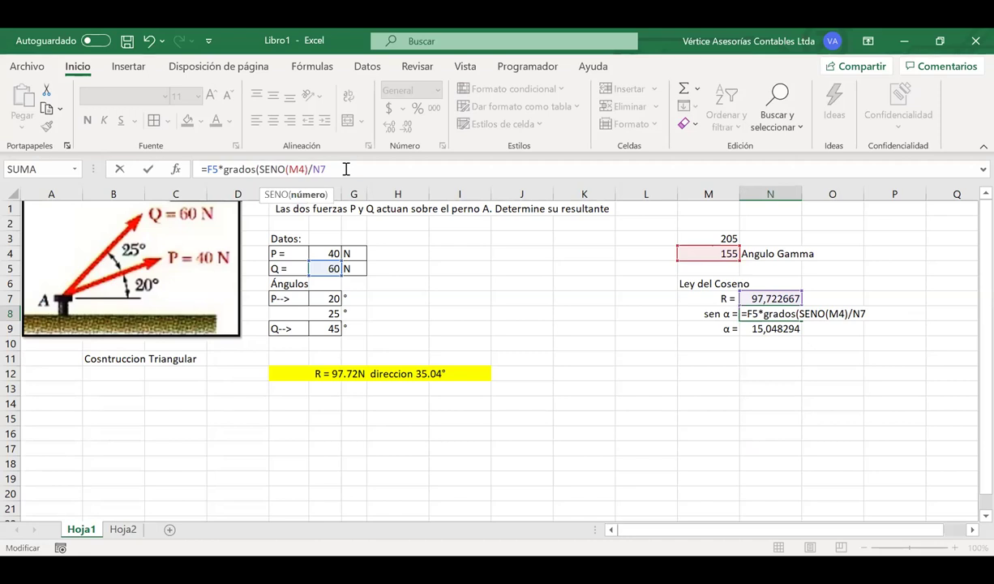
{"action": "key", "text": "Return"}
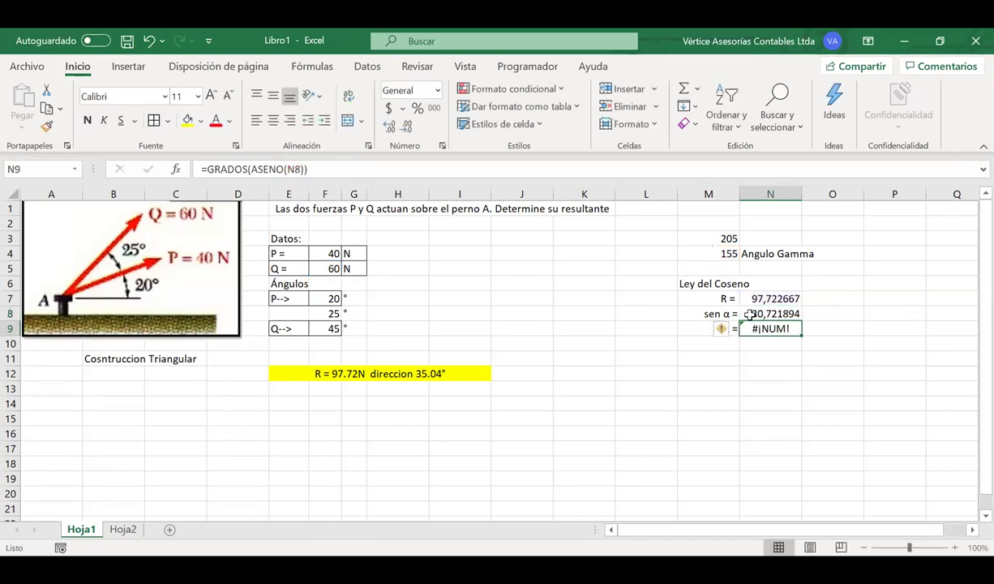
Step: Remove GRADOS from the sen α formula in N8 and add parentheses, making it =F5*((SENO(M4)))/N7
{"action": "key", "text": "Up"}
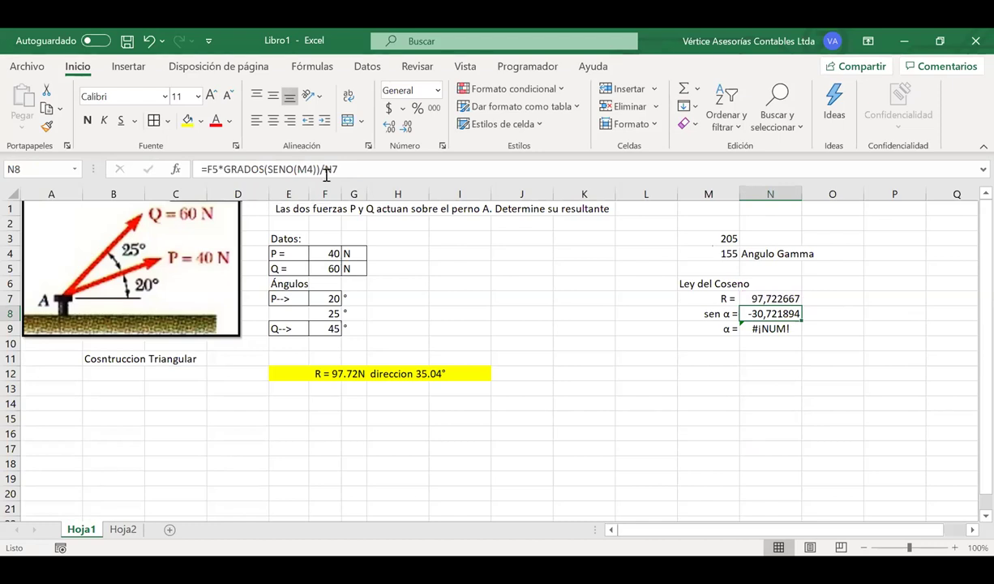
{"action": "left_click_drag", "start_coordinate": [224, 169], "coordinate": [287, 169]}
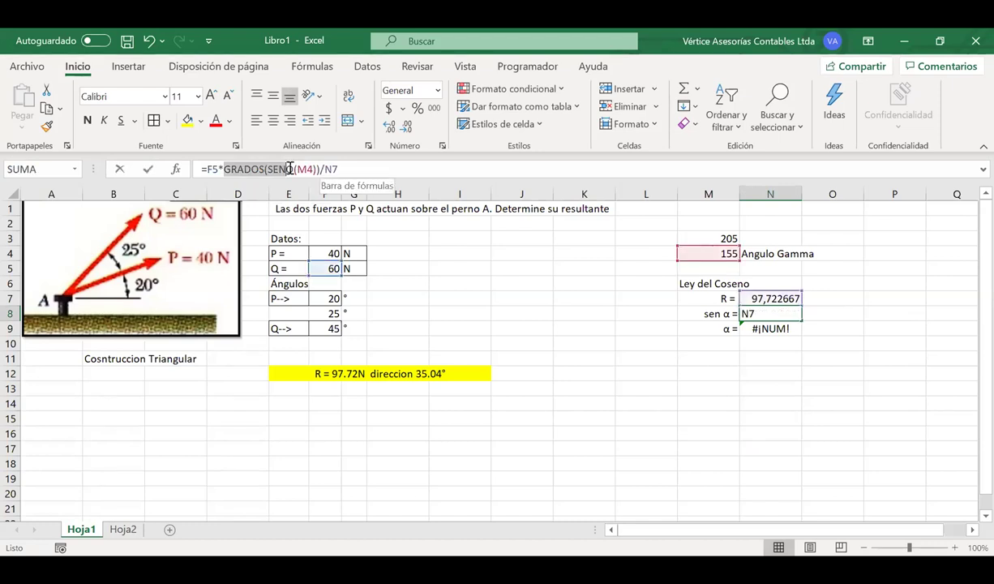
{"action": "left_click", "coordinate": [226, 169]}
{"action": "type", "text": "("}
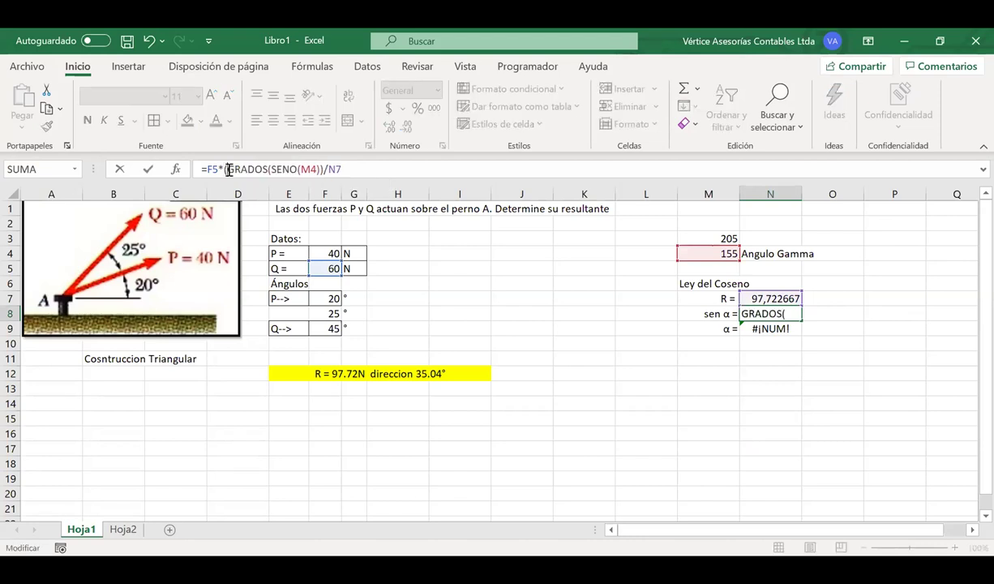
{"action": "double_click", "coordinate": [764, 313]}
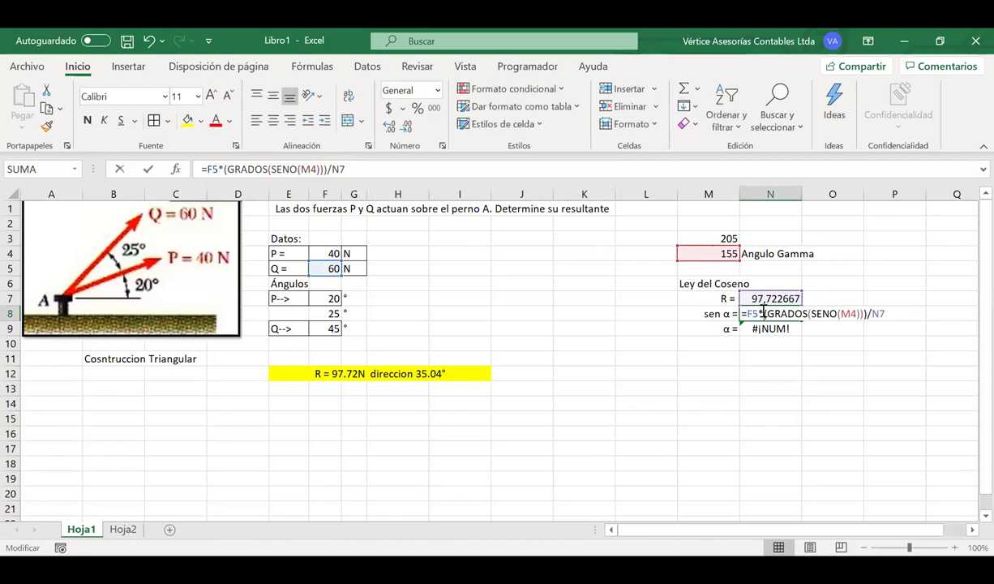
{"action": "left_click", "coordinate": [269, 169]}
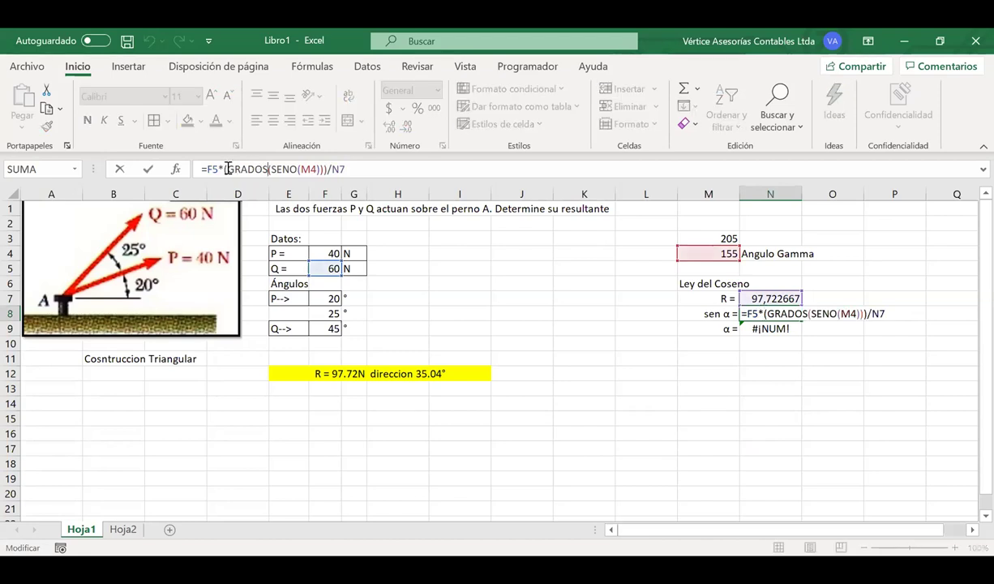
{"action": "double_click", "coordinate": [228, 168]}
{"action": "key", "text": "BackSpace"}
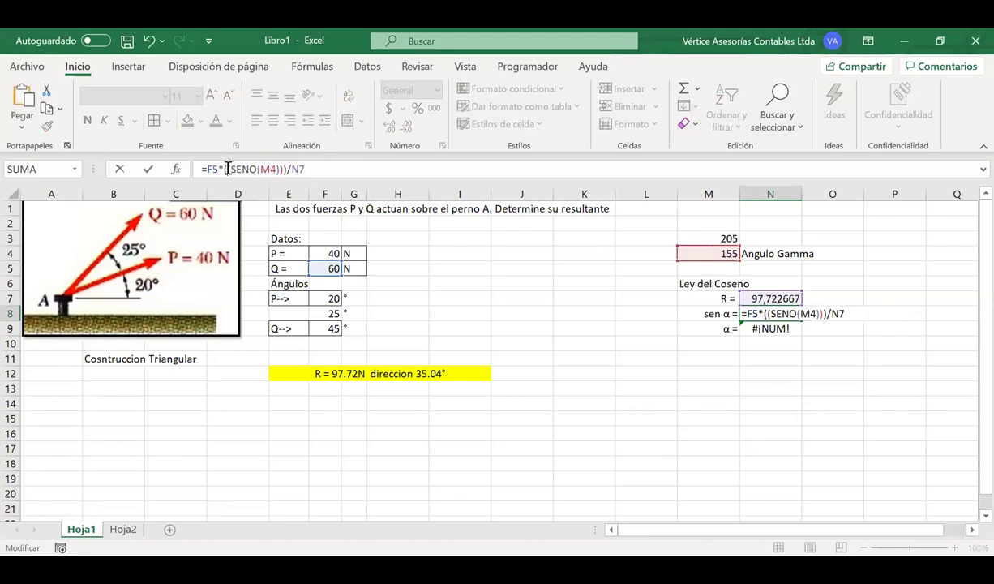
{"action": "key", "text": "Return"}
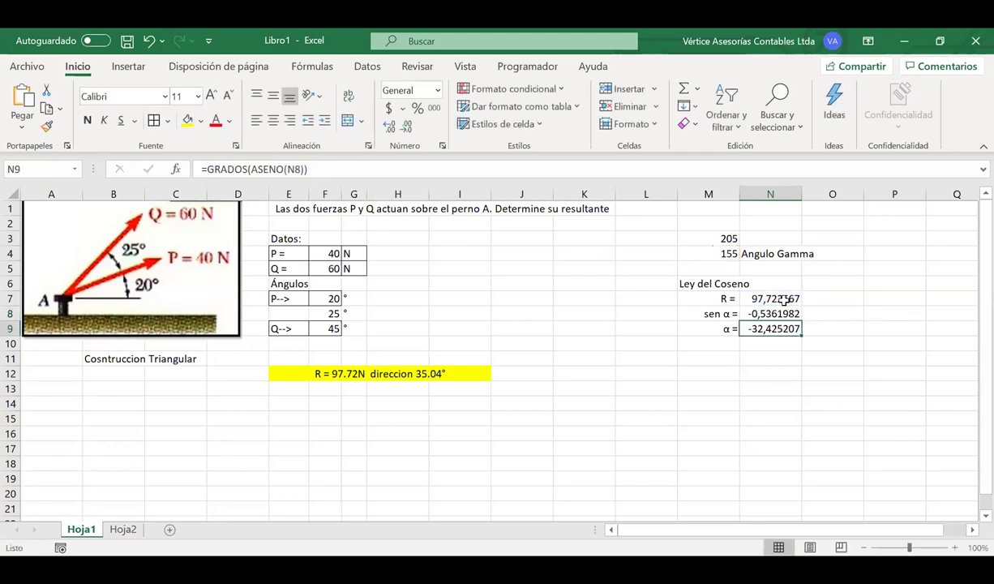
Step: Wrap the whole sen α expression in N8 in the degrees function, as =GRADOS(F5*((SENO(M4)))/N7)
{"action": "double_click", "coordinate": [770, 314]}
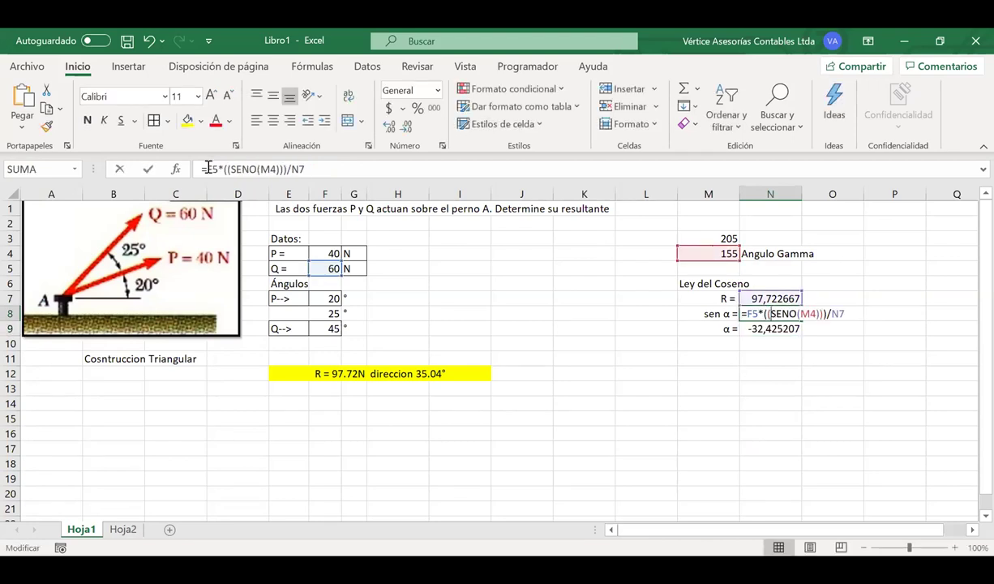
{"action": "left_click", "coordinate": [207, 168]}
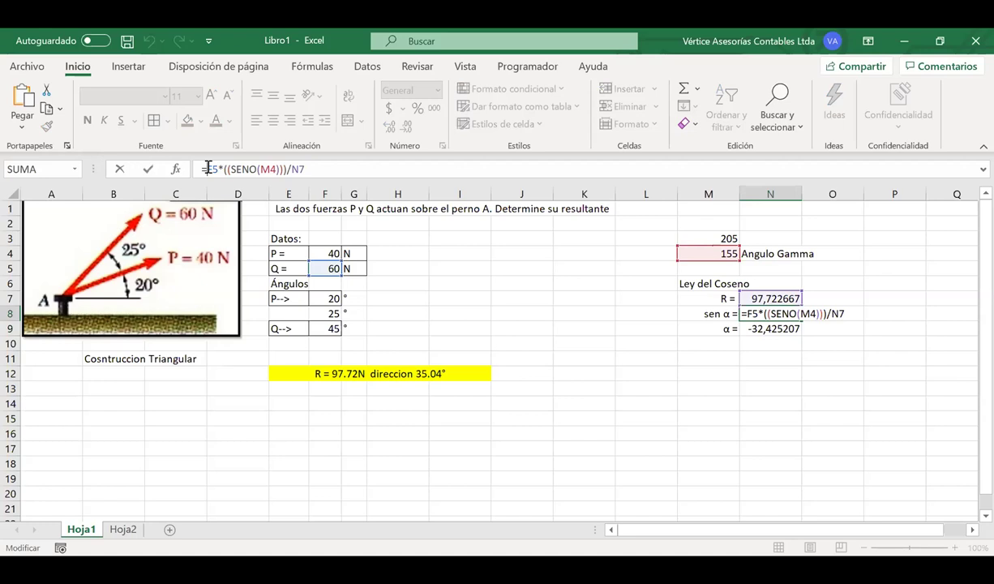
{"action": "type", "text": "GRADOS("}
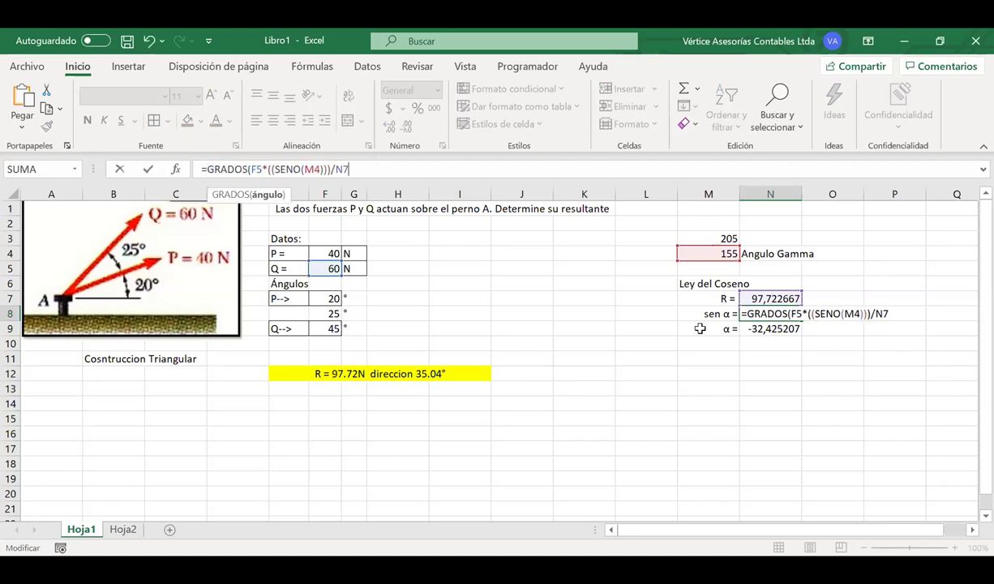
{"action": "type", "text": ")"}
{"action": "left_click", "coordinate": [247, 170]}
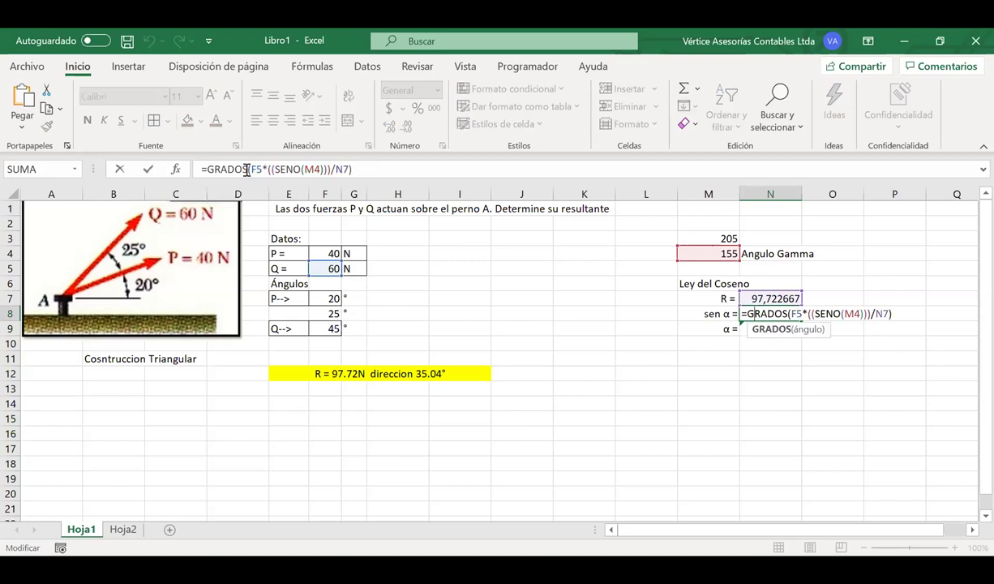
{"action": "left_click_drag", "start_coordinate": [206, 170], "coordinate": [251, 169]}
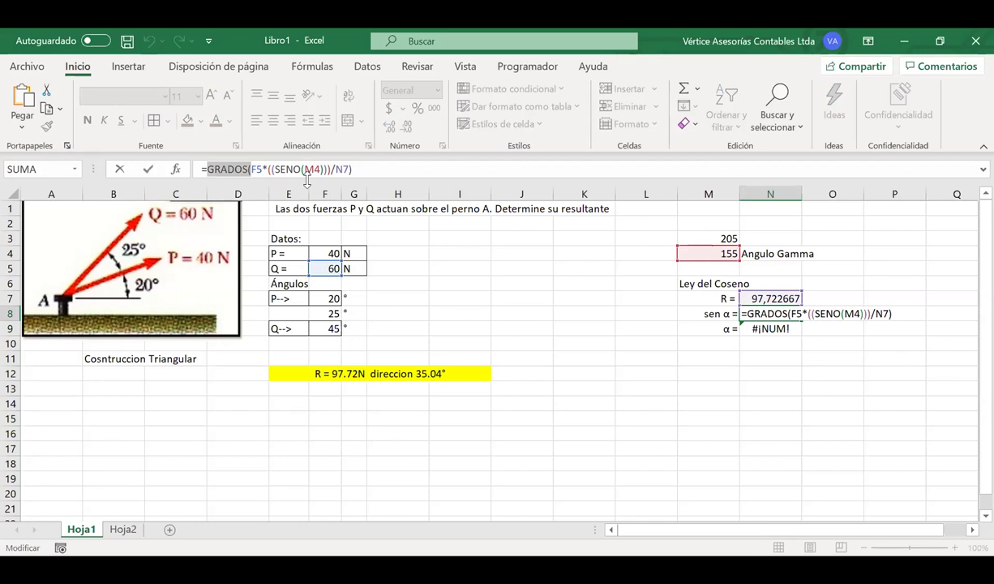
{"action": "left_click_drag", "start_coordinate": [460, 269], "coordinate": [502, 279]}
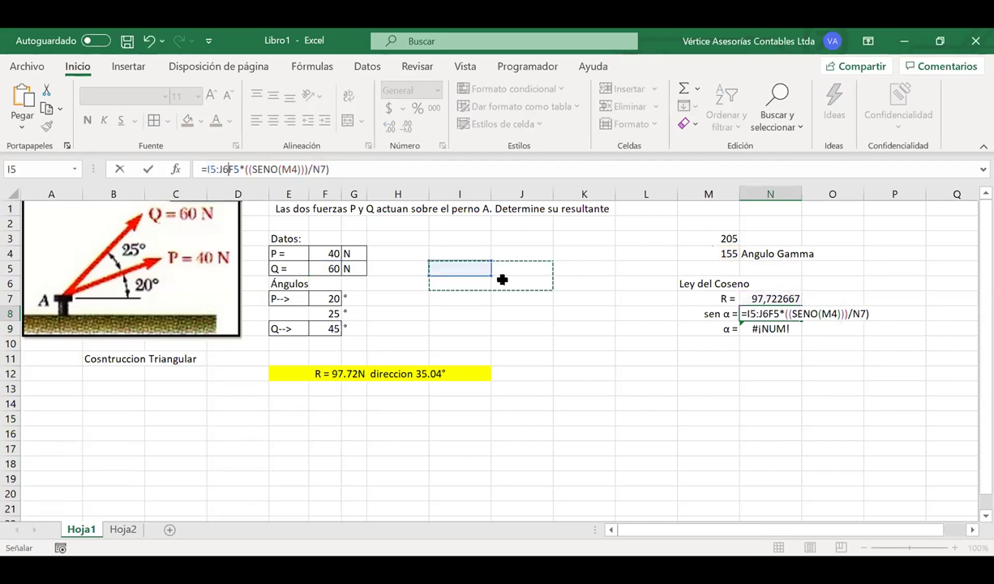
{"action": "key", "text": "Delete"}
{"action": "key", "text": "Delete"}
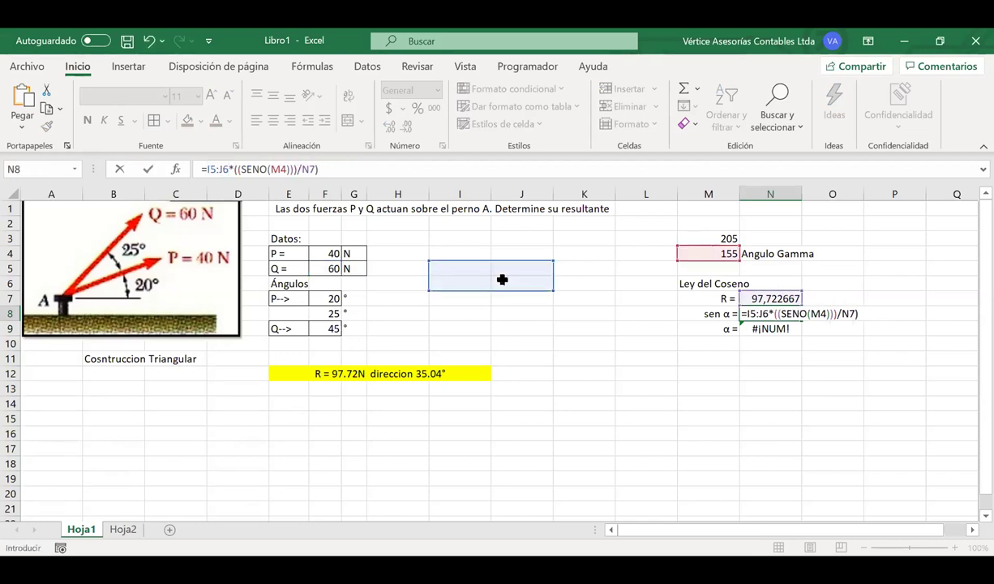
{"action": "key", "text": "Escape"}
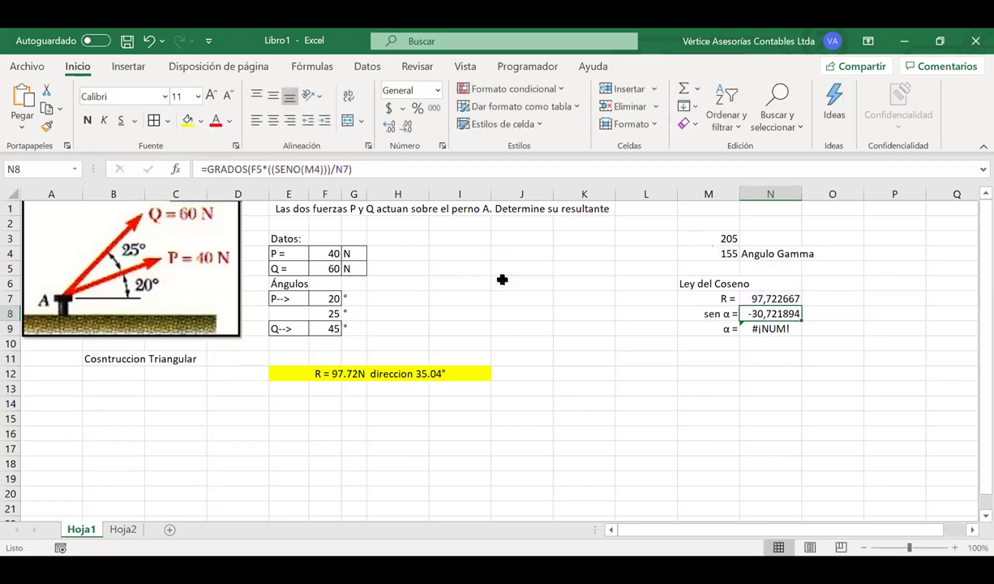
Step: Undo the recent edits to the sen α formula in N8, back to =F5*SENO(M4*180/PI())/N7
{"action": "key", "text": "ctrl+z"}
{"action": "key", "text": "ctrl+z"}
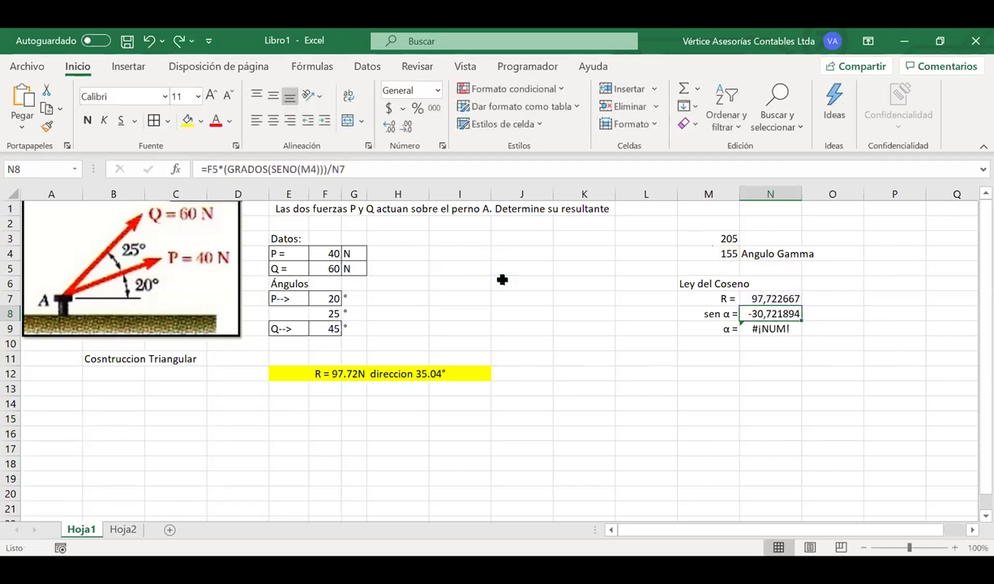
{"action": "key", "text": "ctrl+z"}
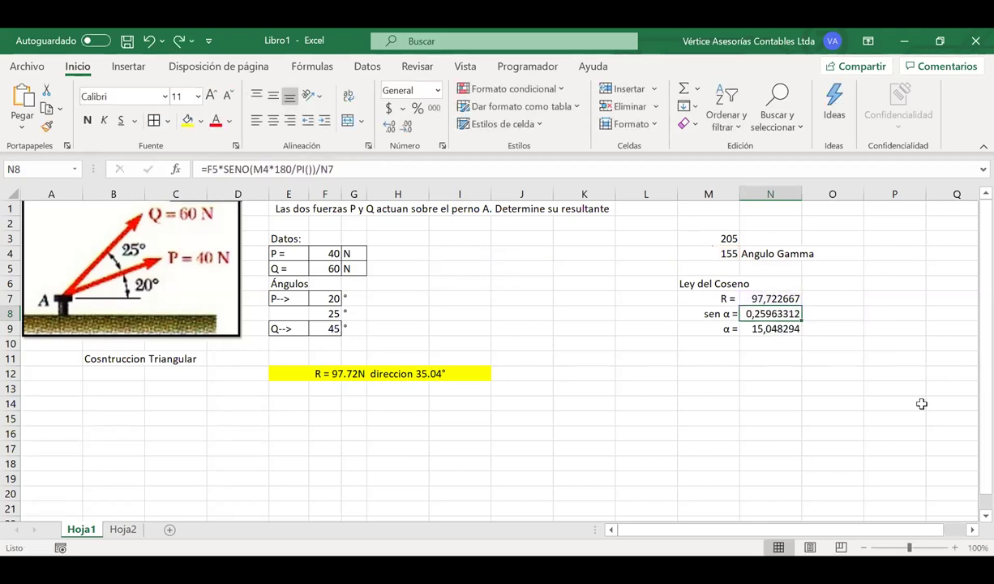
Step: Examine the SENO(M4*180/PI()) term and the F5 reference within the sen α formula in N8
{"action": "double_click", "coordinate": [760, 315]}
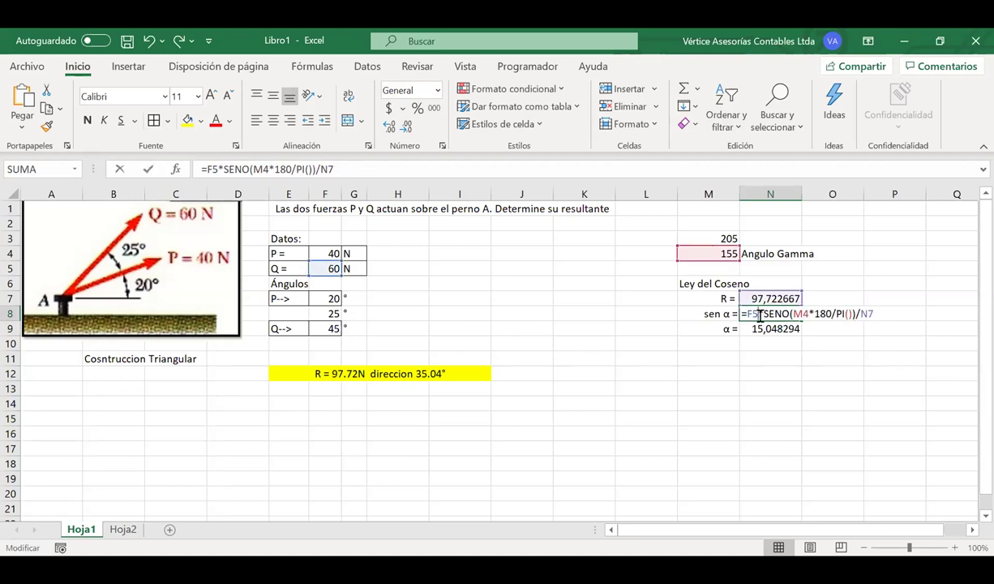
{"action": "left_click", "coordinate": [313, 167]}
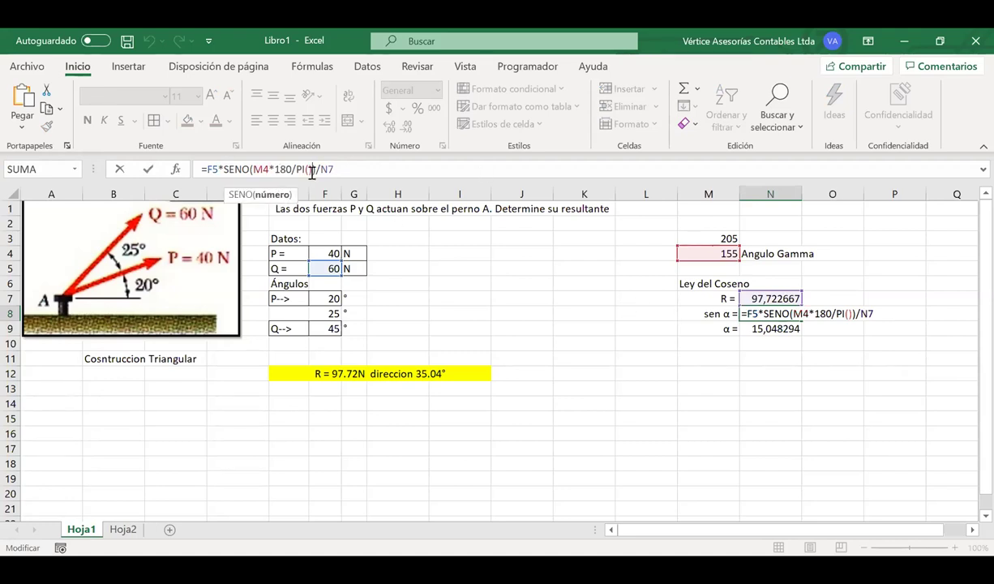
{"action": "left_click", "coordinate": [253, 169], "text": "shift"}
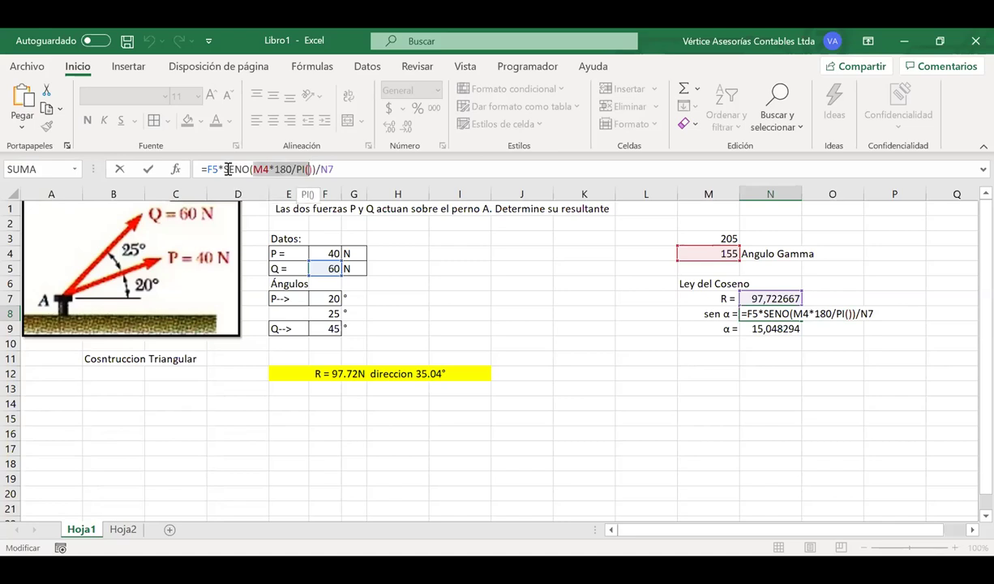
{"action": "left_click_drag", "start_coordinate": [224, 169], "coordinate": [310, 169]}
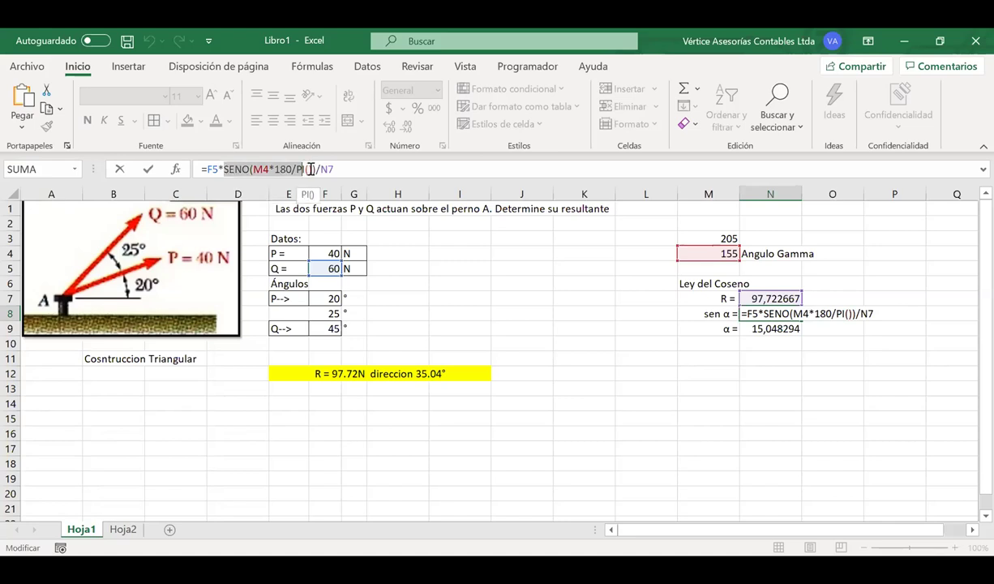
{"action": "left_click", "coordinate": [214, 170]}
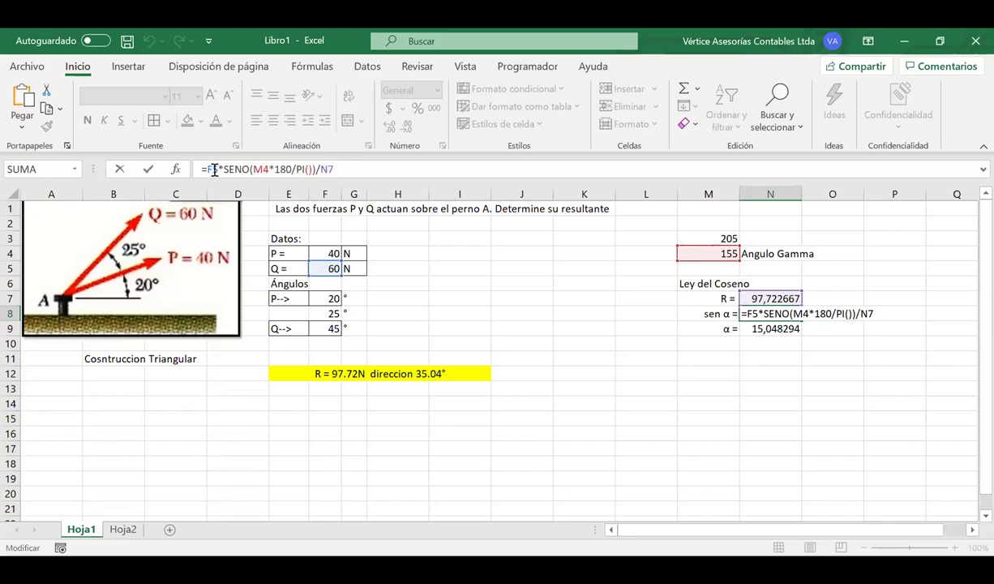
{"action": "key", "text": "Return"}
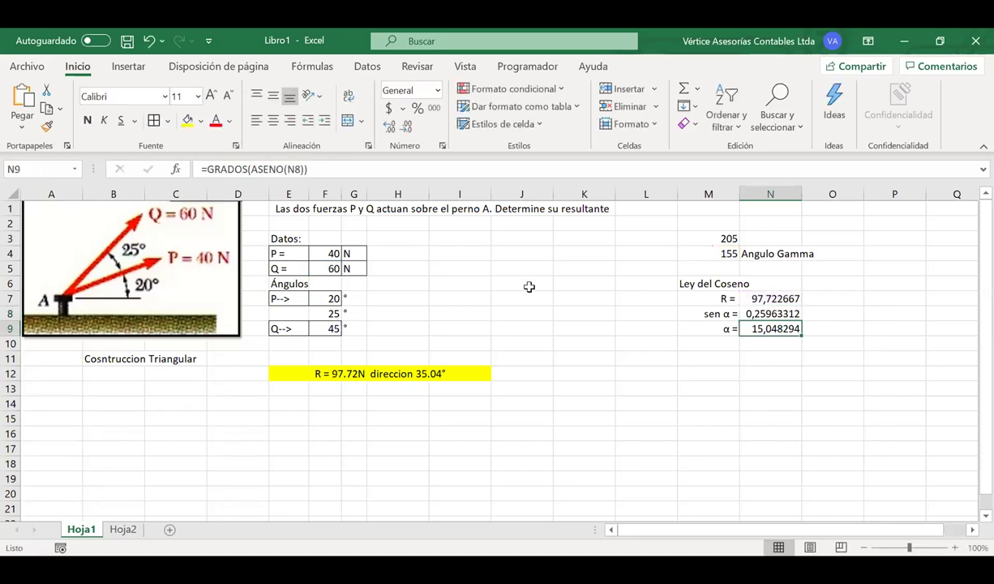
Step: Add 20 to the α formula in N9, making it =GRADOS(ASENO(N8))+20, and select the sen α cell N8
{"action": "left_click", "coordinate": [349, 171]}
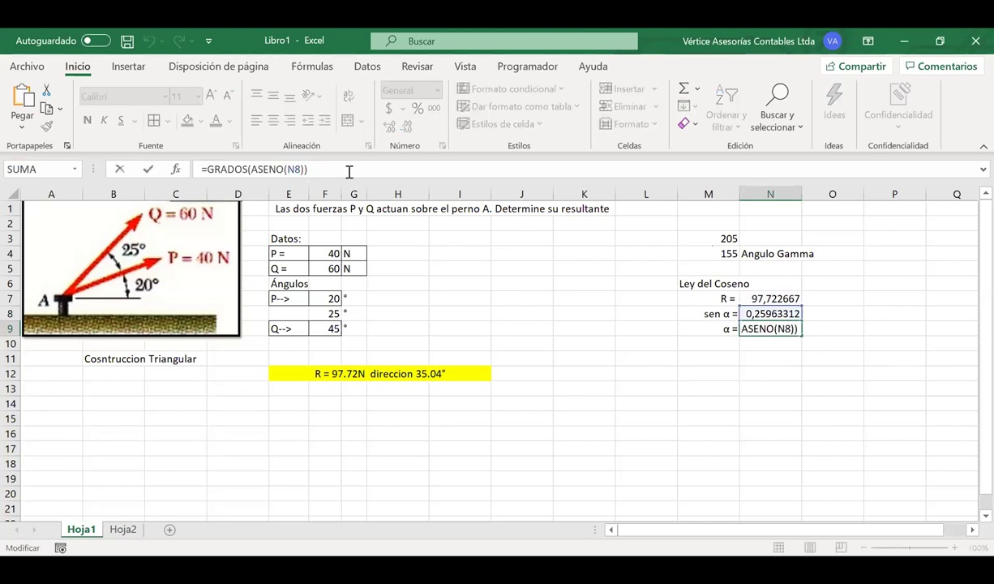
{"action": "type", "text": "+20"}
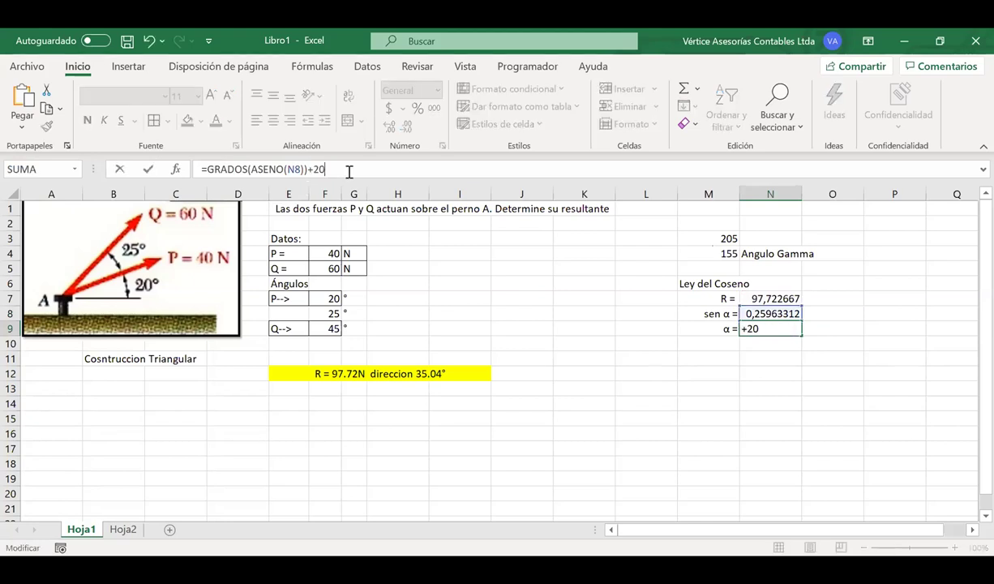
{"action": "key", "text": "Return"}
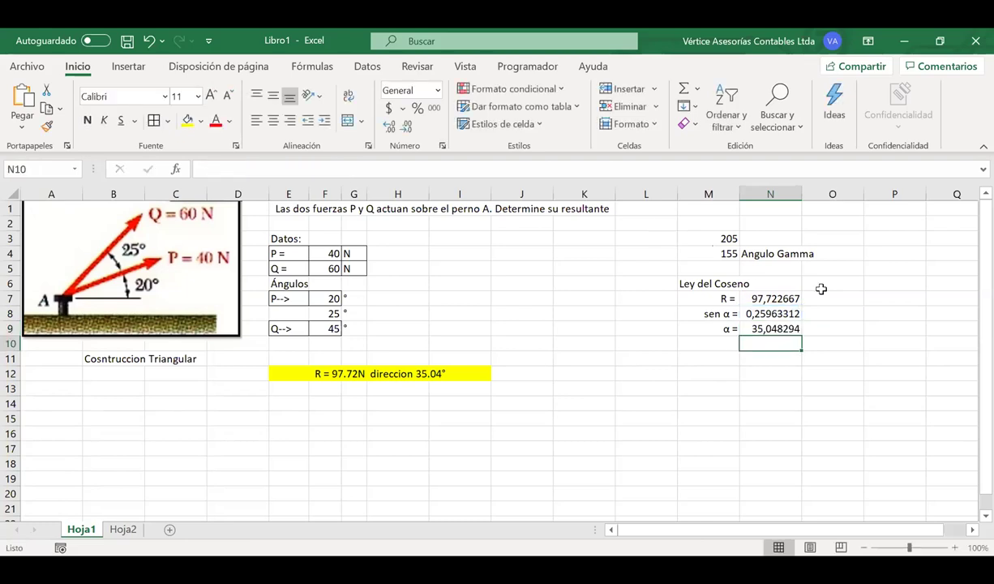
{"action": "left_click", "coordinate": [775, 316]}
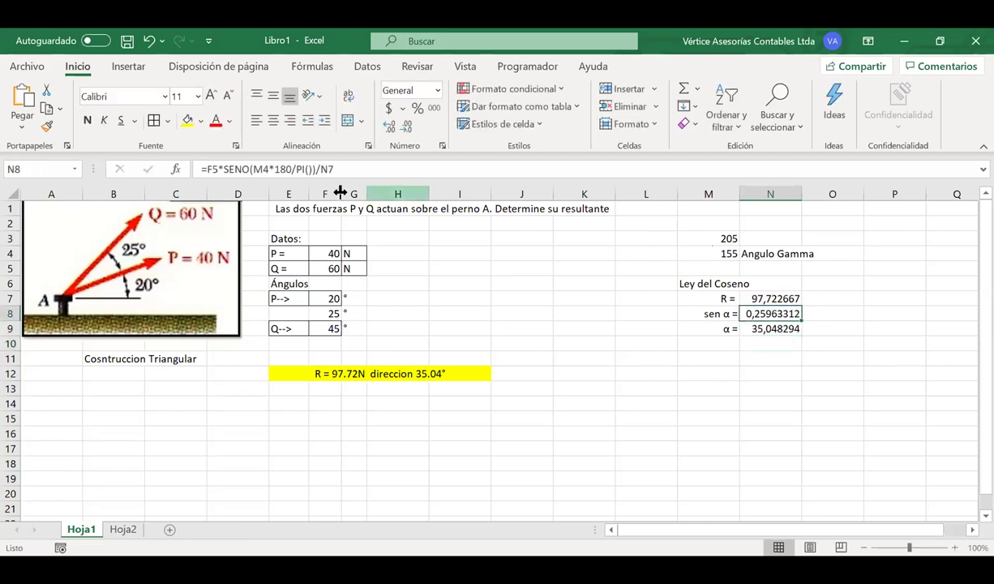